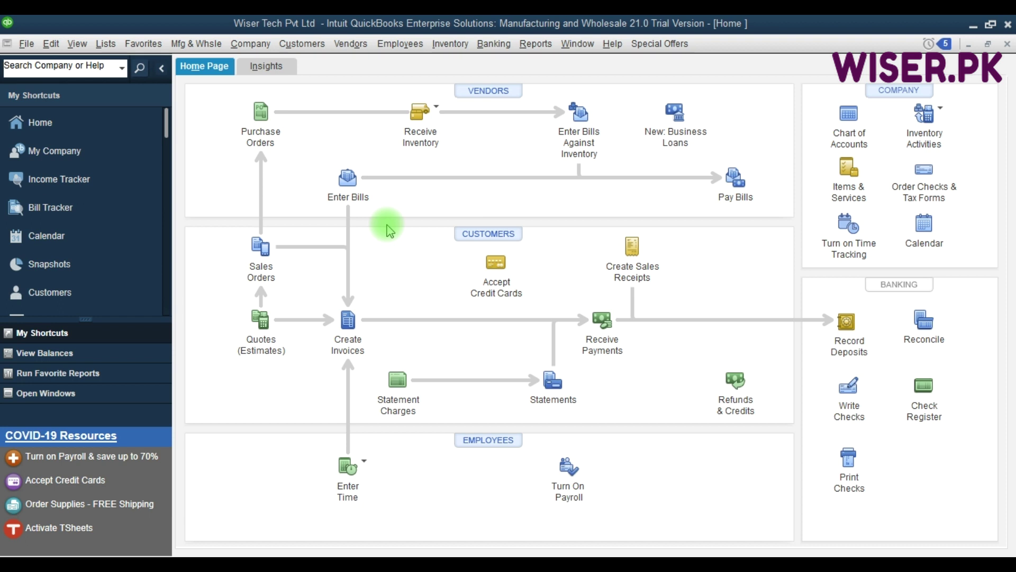
- Open the bill entry form and switch the transaction type to Credit
{"action": "left_click", "coordinate": [352, 191]}
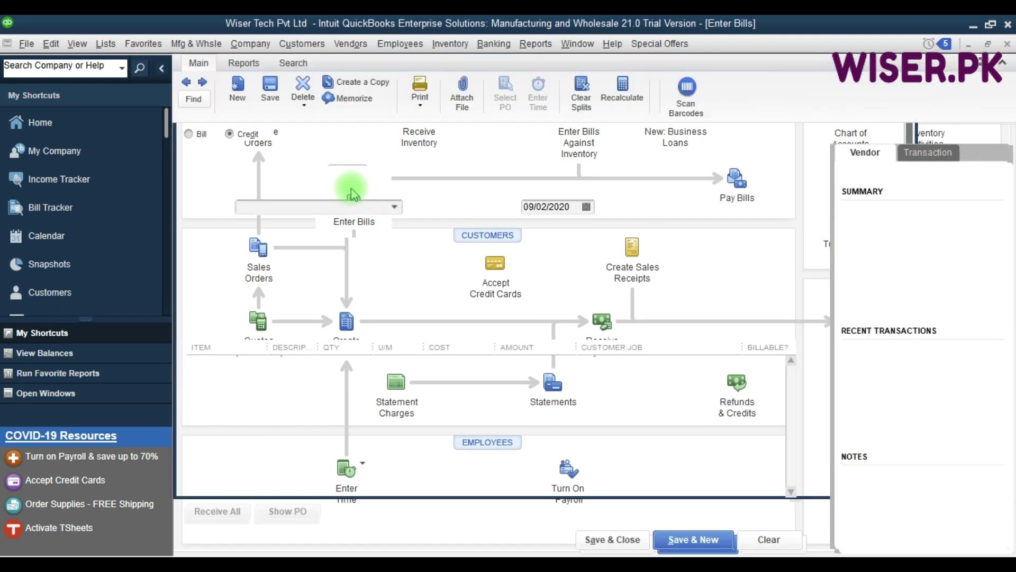
{"action": "left_click", "coordinate": [229, 133]}
{"action": "key", "text": "Left"}
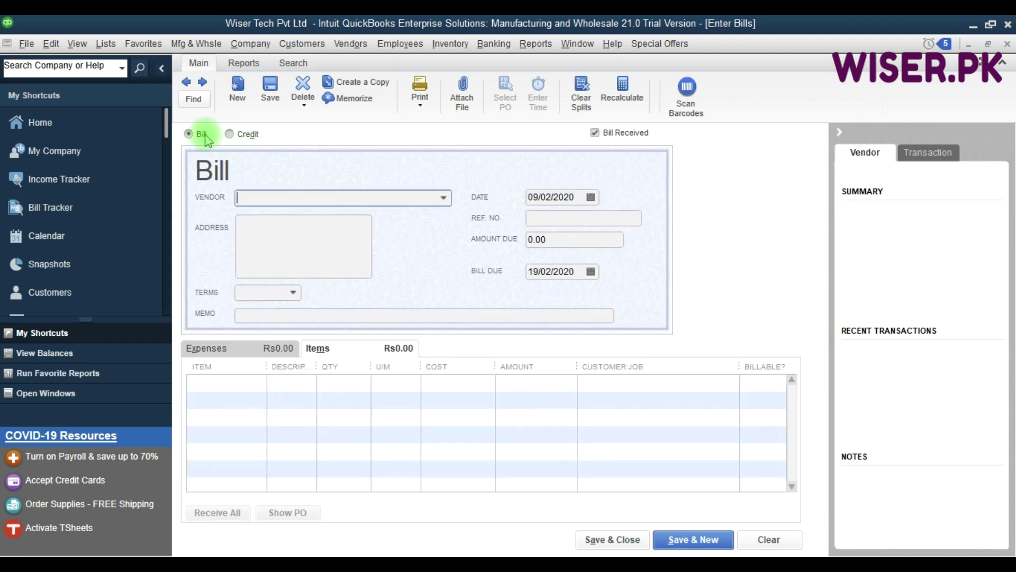
{"action": "left_click", "coordinate": [203, 134]}
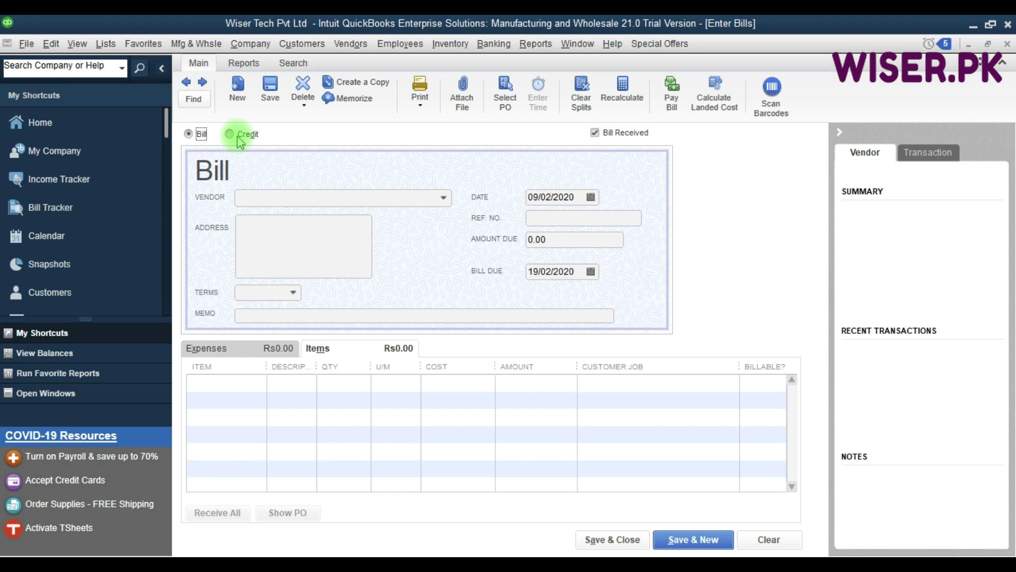
{"action": "left_click", "coordinate": [231, 135]}
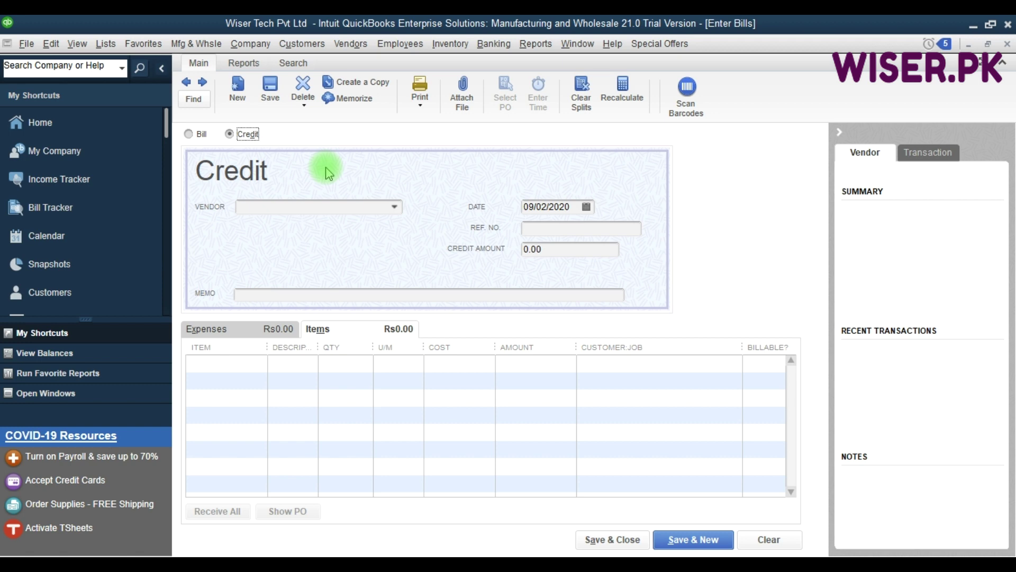
- Fill in the credit header with Vendor 2 as the vendor and 120 as the reference number
{"action": "key", "text": "F9"}
{"action": "left_click", "coordinate": [348, 211]}
{"action": "type", "text": "Vendor 2"}
{"action": "key", "text": "Tab"}
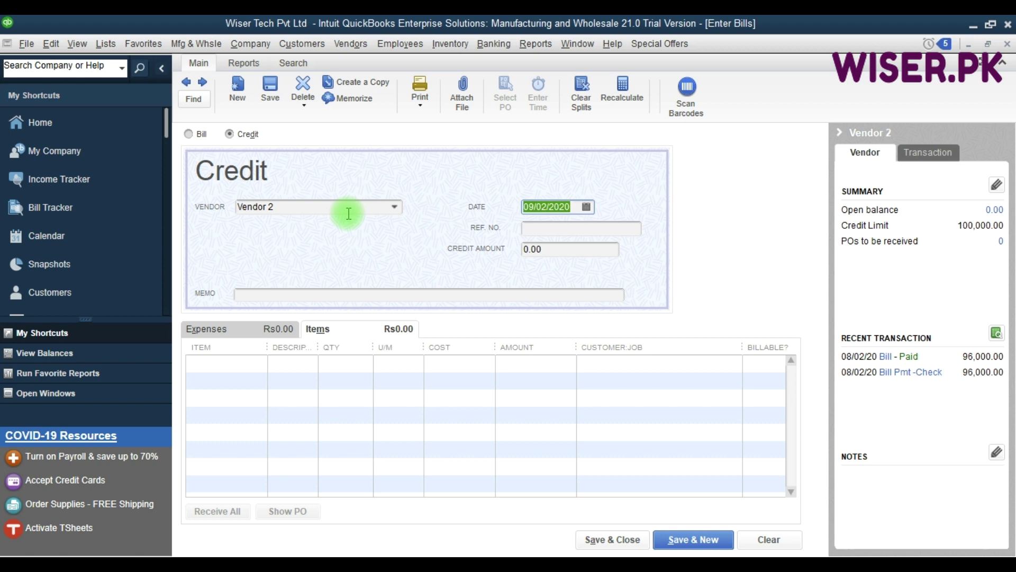
{"action": "key", "text": "Tab"}
{"action": "type", "text": "120"}
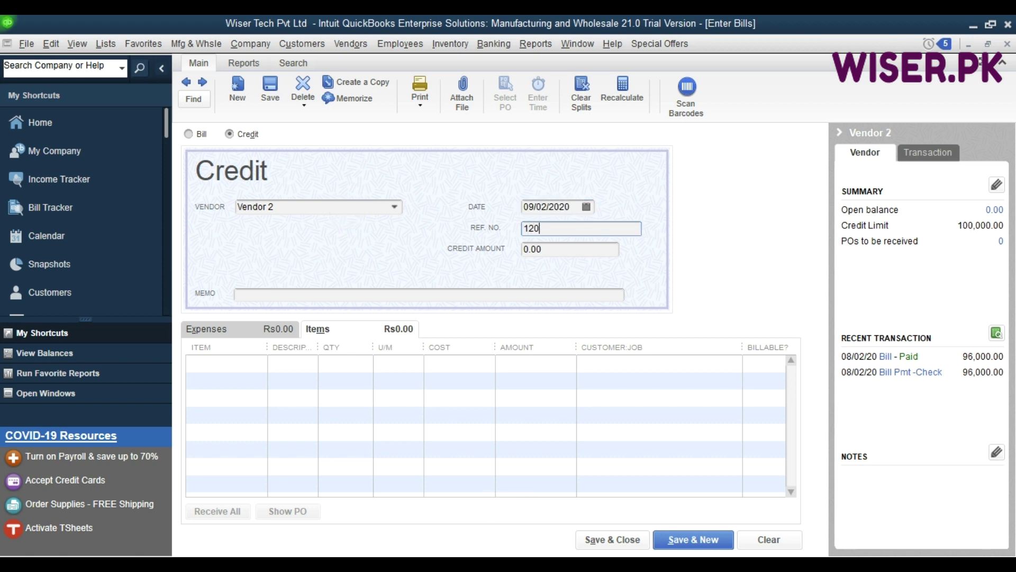
{"action": "key", "text": "Tab"}
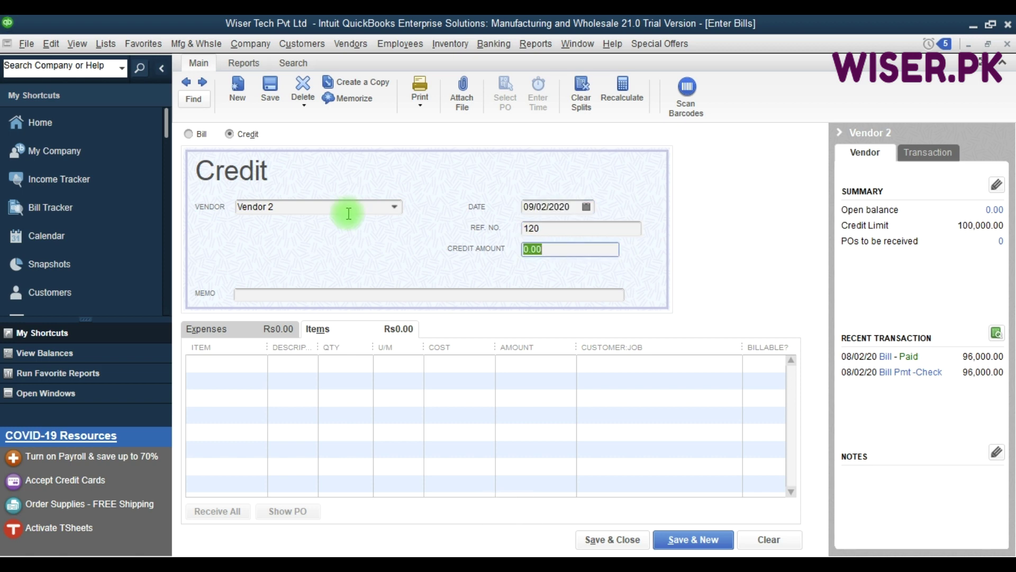
{"action": "key", "text": "Tab"}
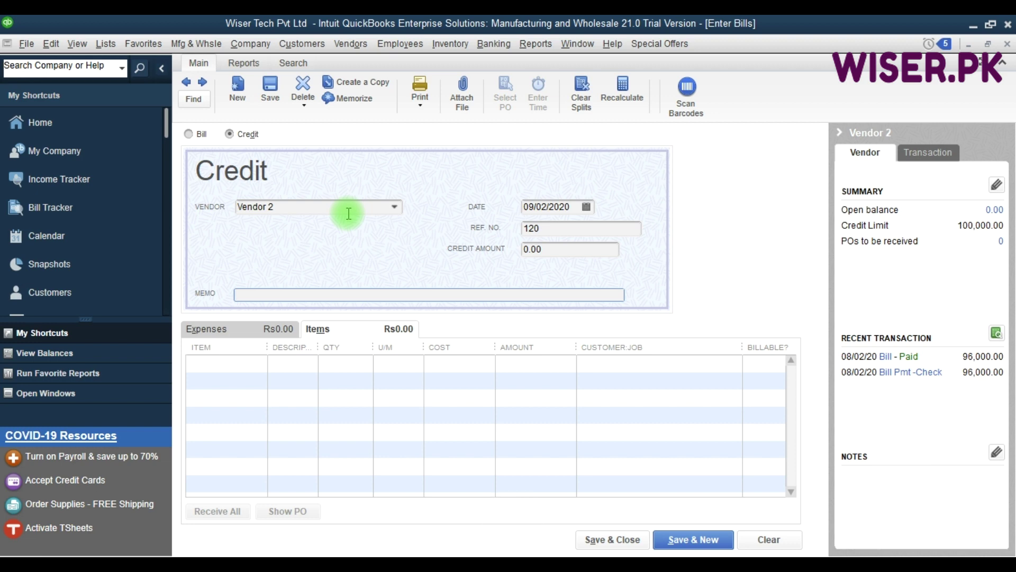
{"action": "left_click", "coordinate": [269, 293]}
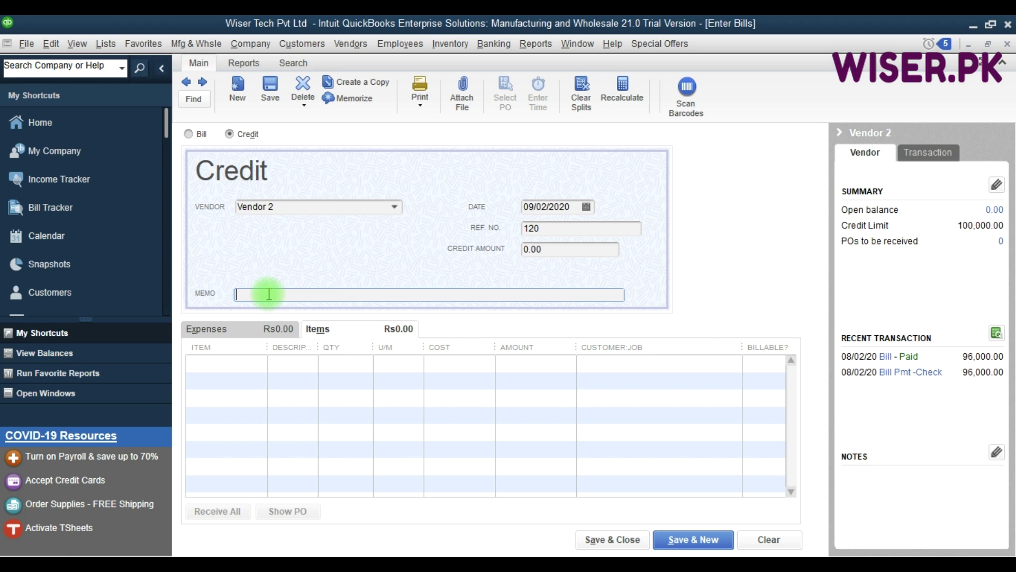
- Add the HP laptop charger to the credit's items with a quantity of 1 box
{"action": "left_click", "coordinate": [244, 364]}
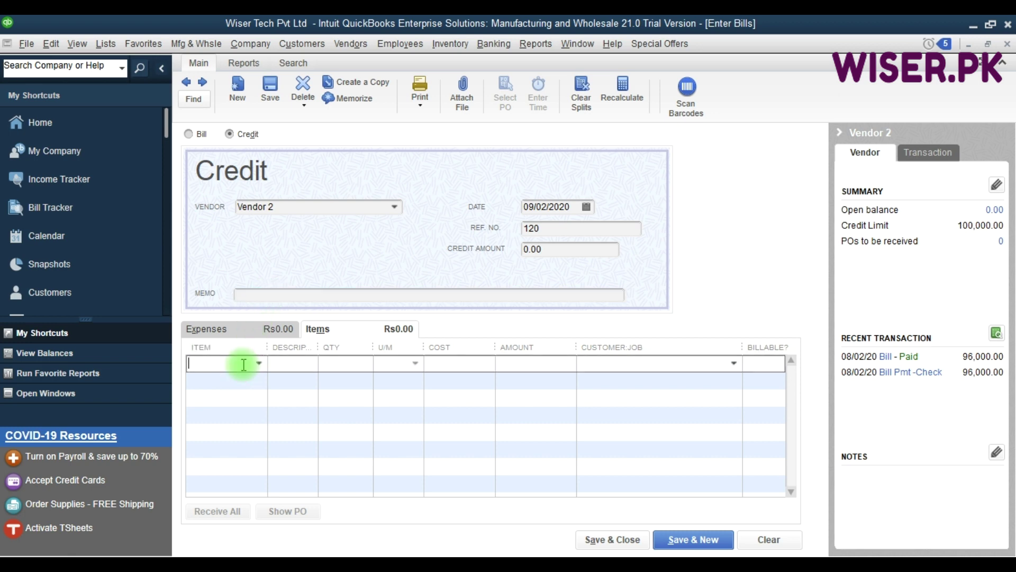
{"action": "type", "text": "c"}
{"action": "key", "text": "Down"}
{"action": "key", "text": "Tab"}
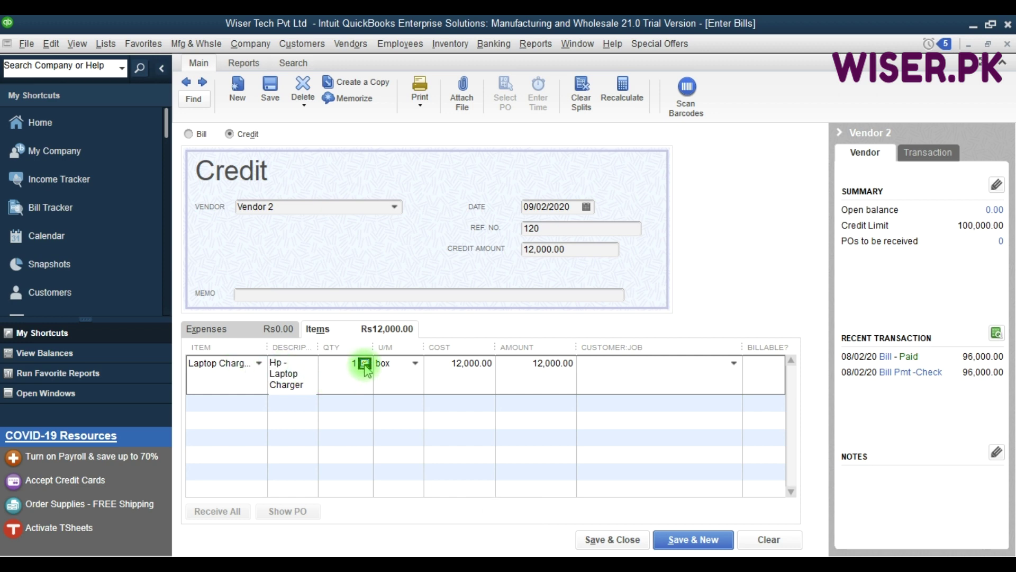
- Check the laptop charger's current availability in boxes and in single units (ea), and return to the credit
{"action": "left_click", "coordinate": [363, 369]}
{"action": "key", "text": "ctrl+F5"}
{"action": "left_click", "coordinate": [363, 364]}
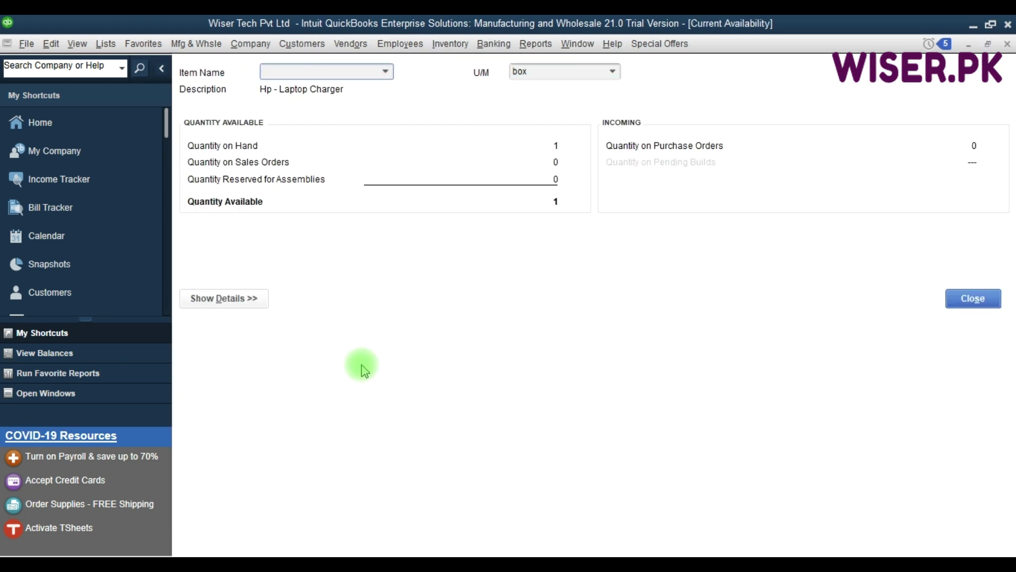
{"action": "key", "text": "Escape"}
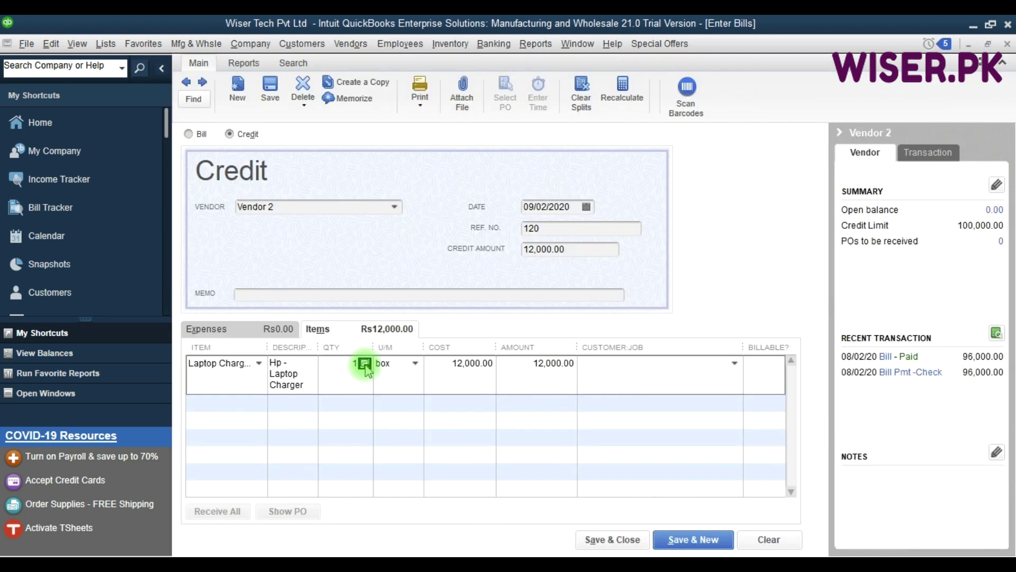
{"action": "left_click", "coordinate": [362, 364]}
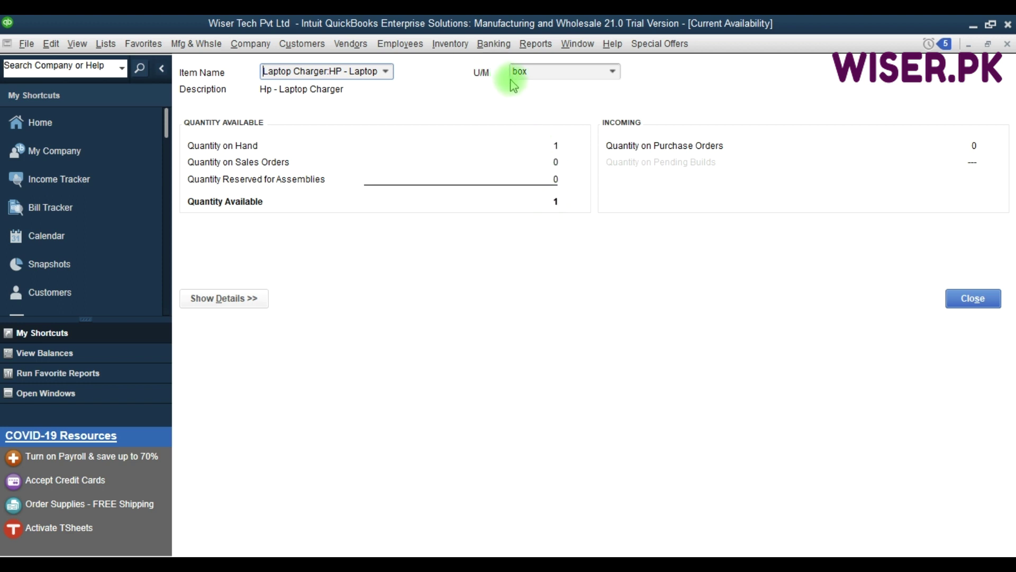
{"action": "left_click", "coordinate": [612, 72]}
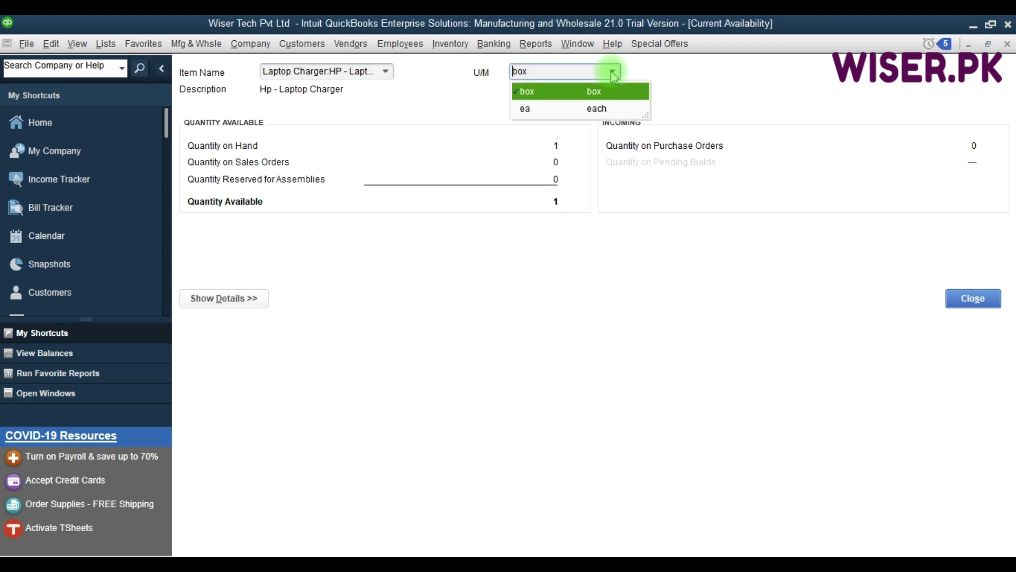
{"action": "left_click", "coordinate": [549, 107]}
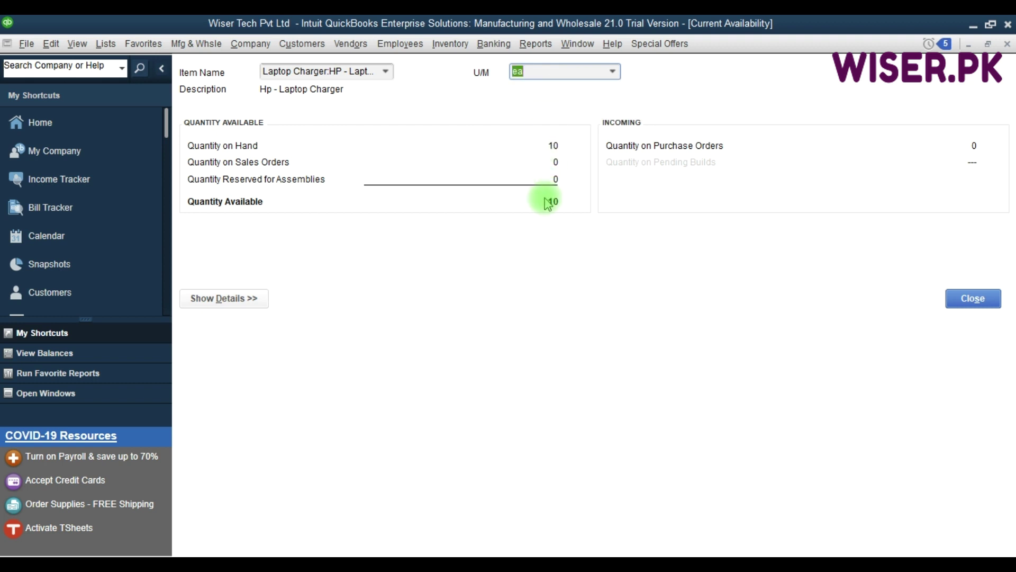
{"action": "key", "text": "Escape"}
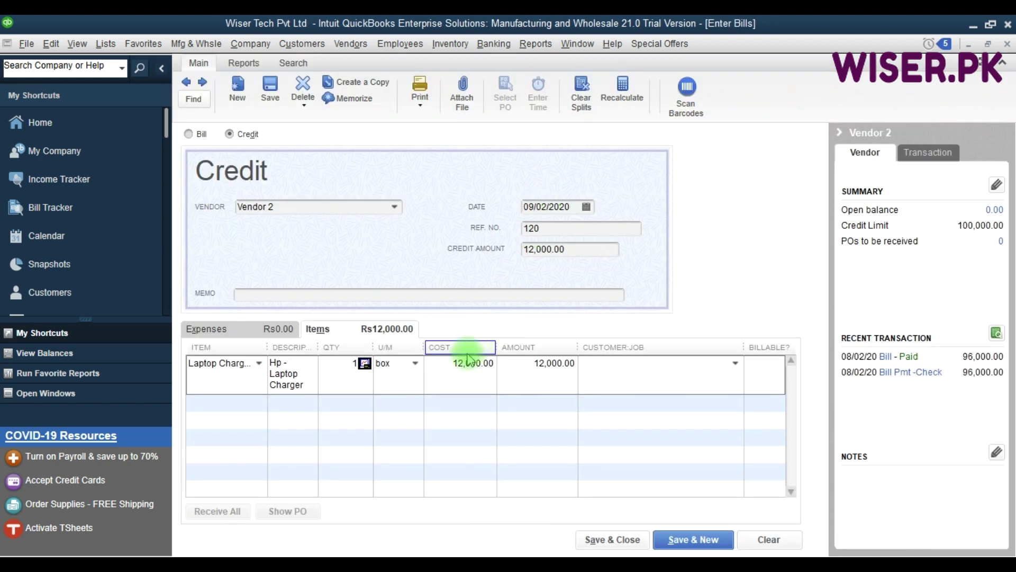
- Save the vendor credit and accept recording it with a past date
{"action": "left_click", "coordinate": [458, 364]}
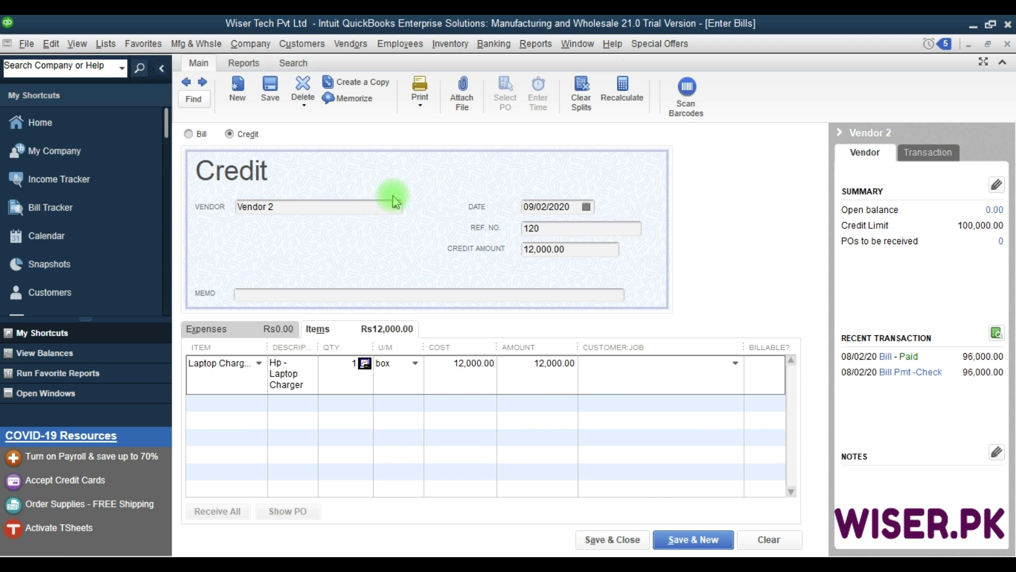
{"action": "left_click", "coordinate": [270, 94]}
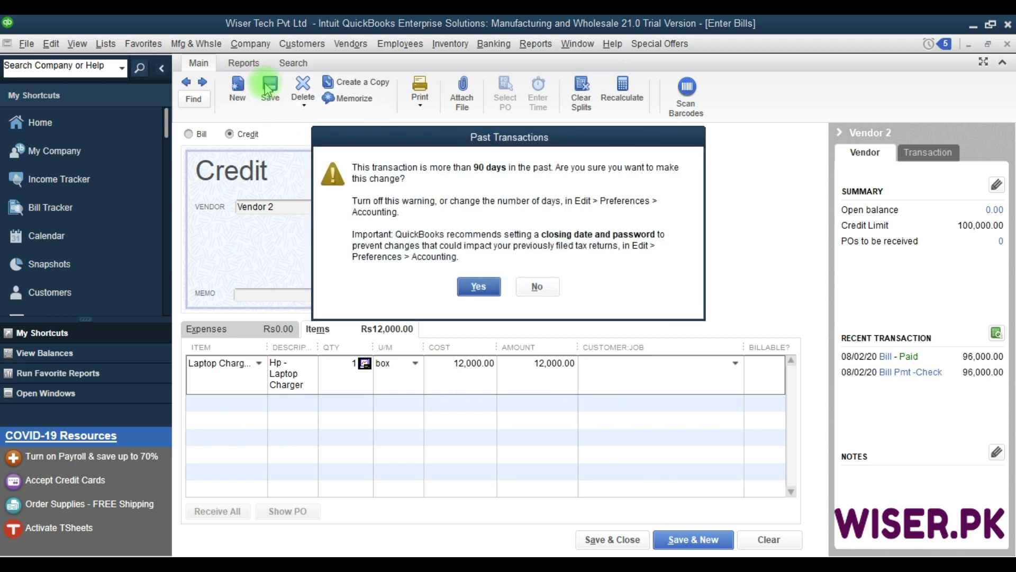
{"action": "left_click", "coordinate": [479, 285]}
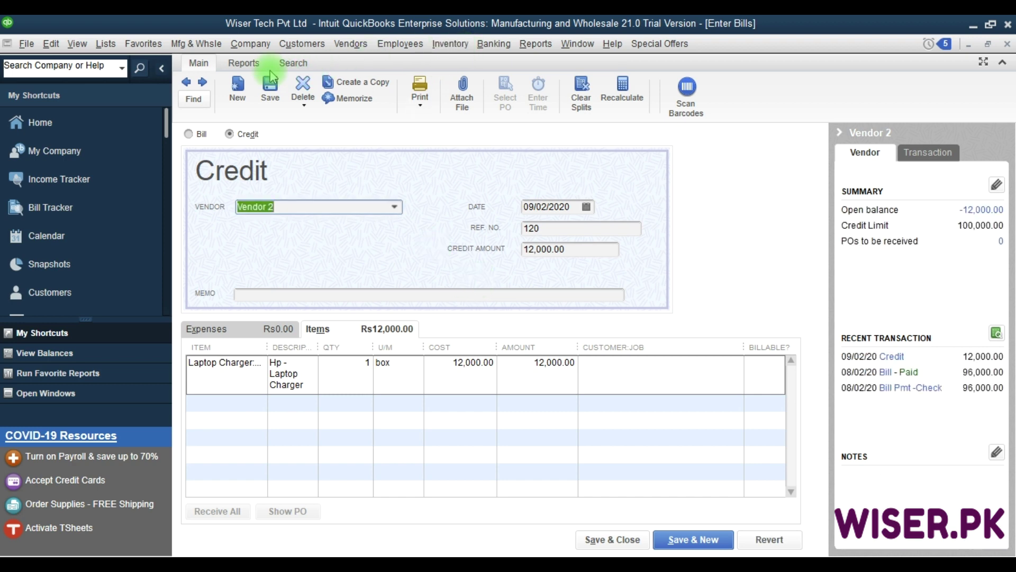
- Review the debit and credit entries in the saved credit's Transaction Journal report, and close the report
{"action": "left_click", "coordinate": [244, 63]}
{"action": "left_click", "coordinate": [283, 98]}
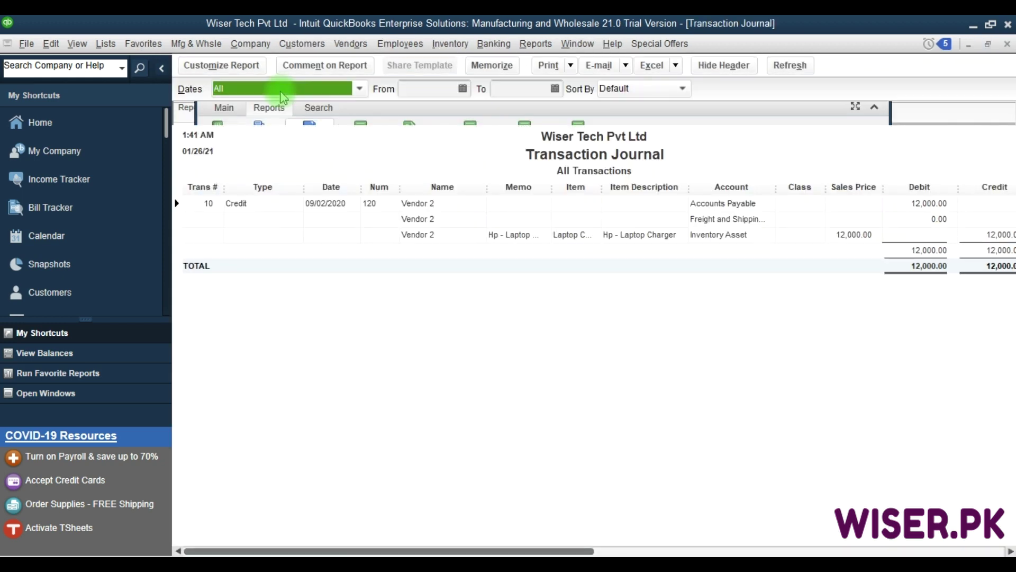
{"action": "left_click_drag", "start_coordinate": [495, 550], "coordinate": [826, 551]}
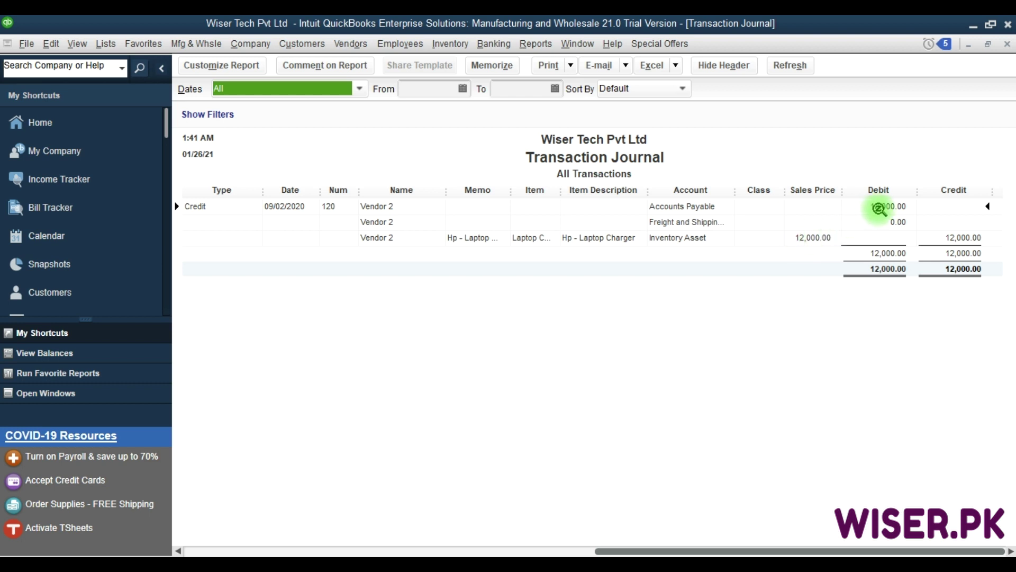
{"action": "left_click", "coordinate": [946, 240]}
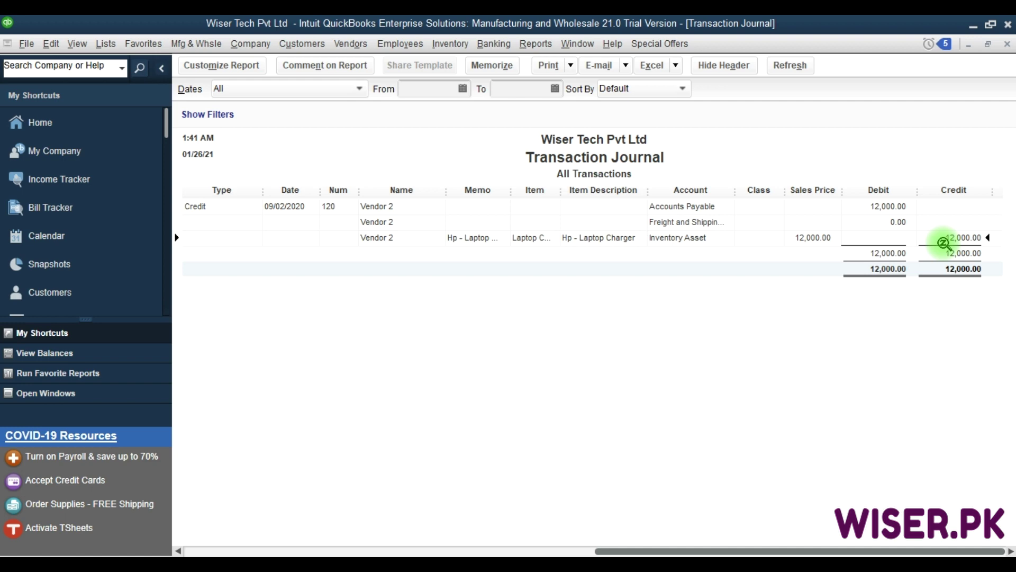
{"action": "key", "text": "Escape"}
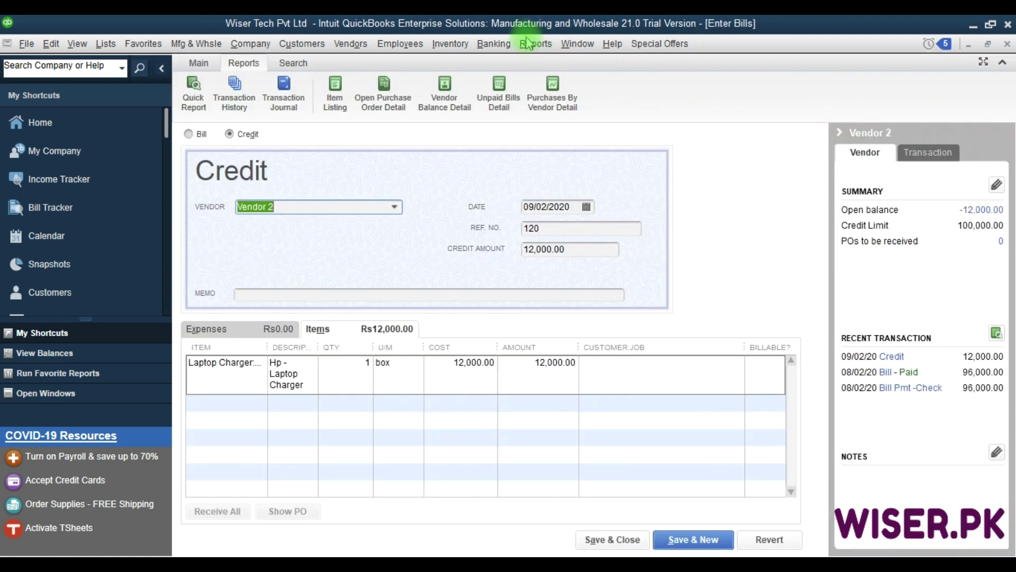
- Review the on-hand quantities in the Inventory Stock Status by Item report, and close the report
{"action": "left_click", "coordinate": [530, 47]}
{"action": "mouse_move", "coordinate": [566, 315]}
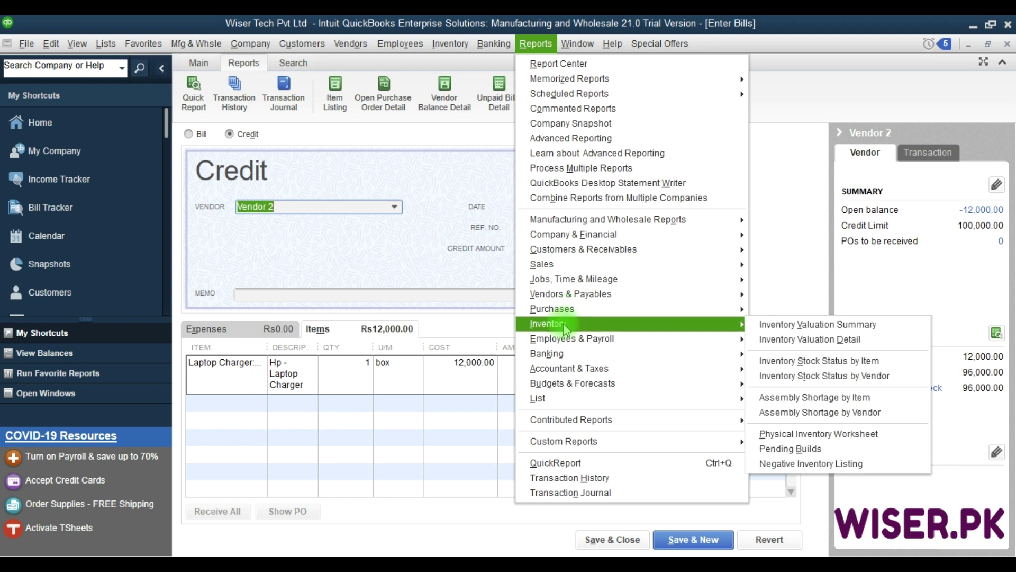
{"action": "mouse_move", "coordinate": [741, 338]}
{"action": "mouse_move", "coordinate": [715, 324]}
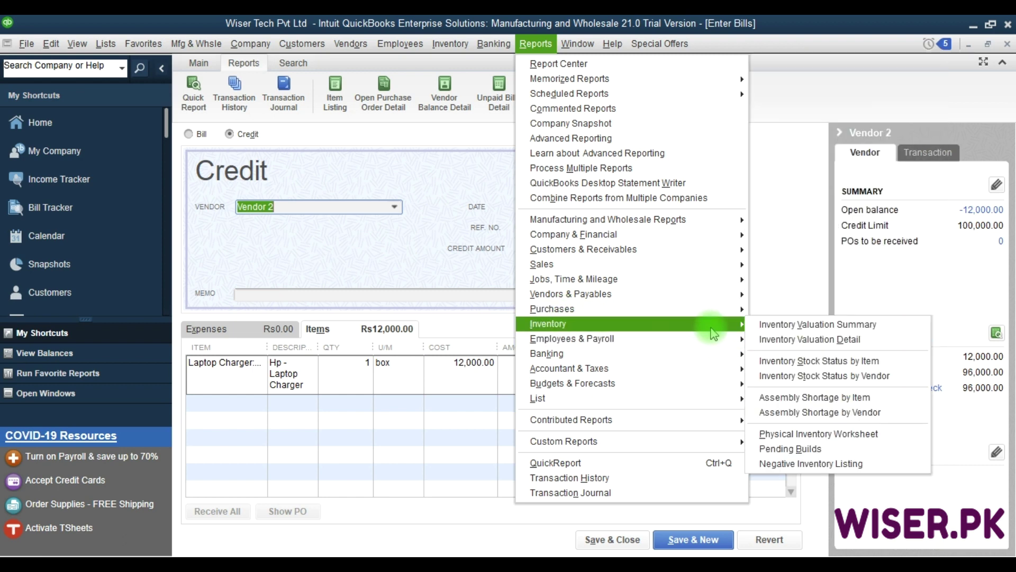
{"action": "left_click", "coordinate": [792, 361]}
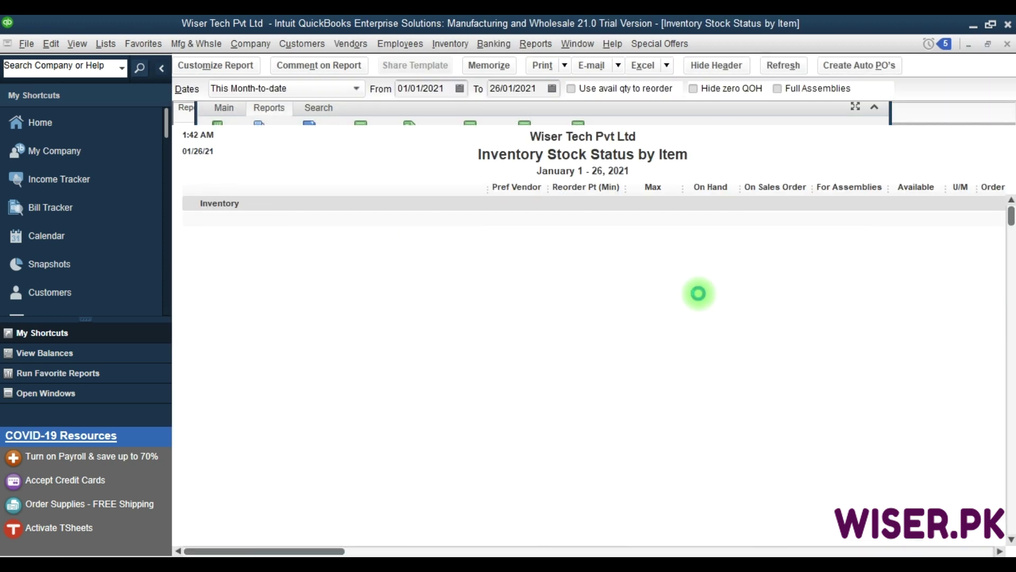
{"action": "scroll", "coordinate": [732, 402], "scroll_direction": "down", "scroll_amount": 3}
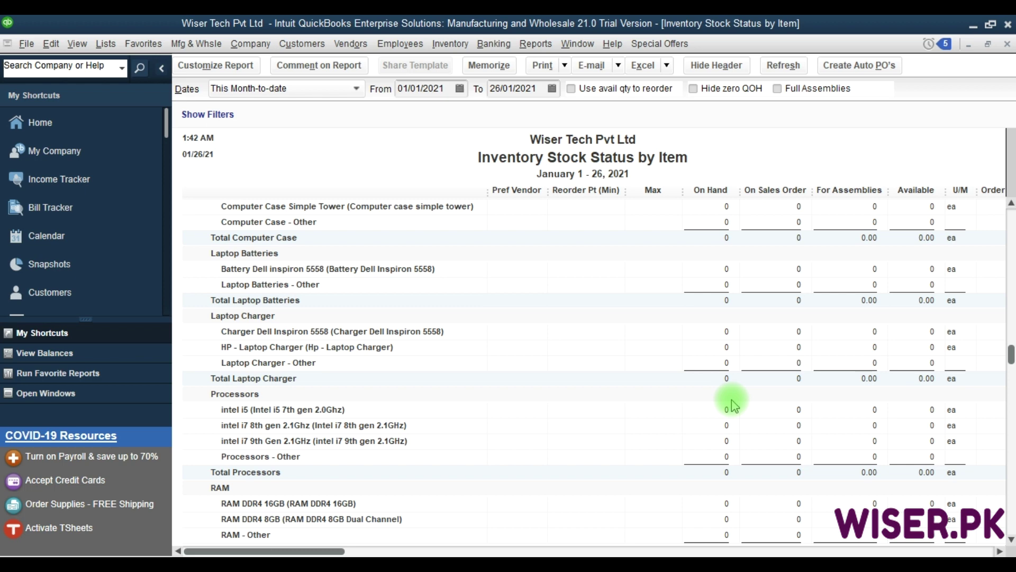
{"action": "scroll", "coordinate": [732, 405], "scroll_direction": "down", "scroll_amount": 3}
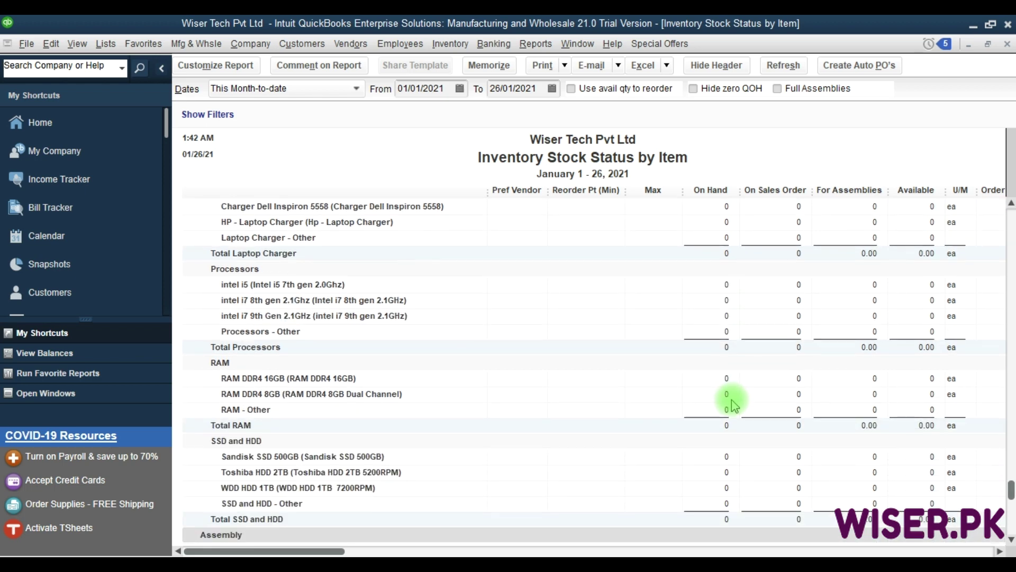
{"action": "scroll", "coordinate": [732, 403], "scroll_direction": "up", "scroll_amount": 6}
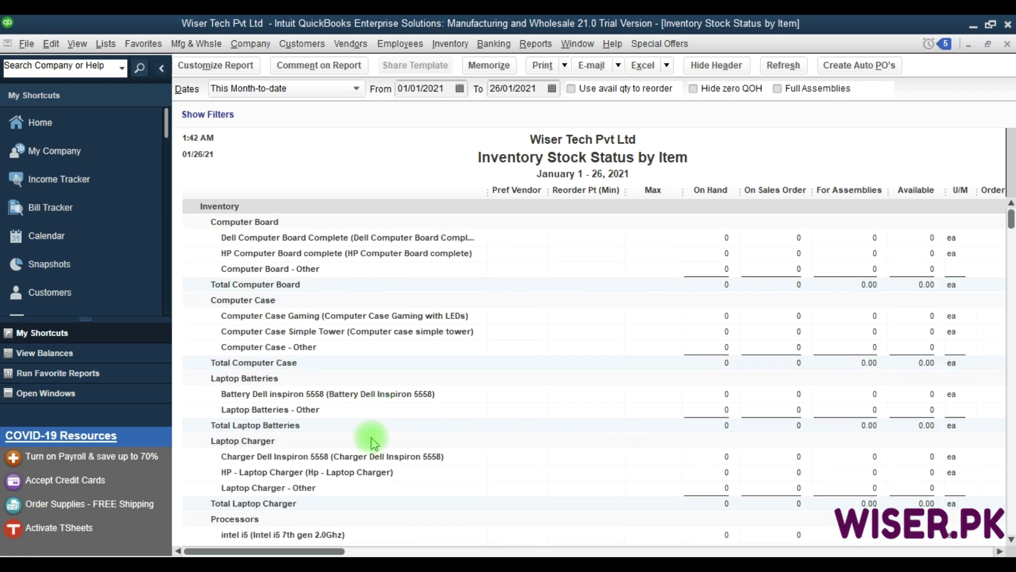
{"action": "key", "text": "Escape"}
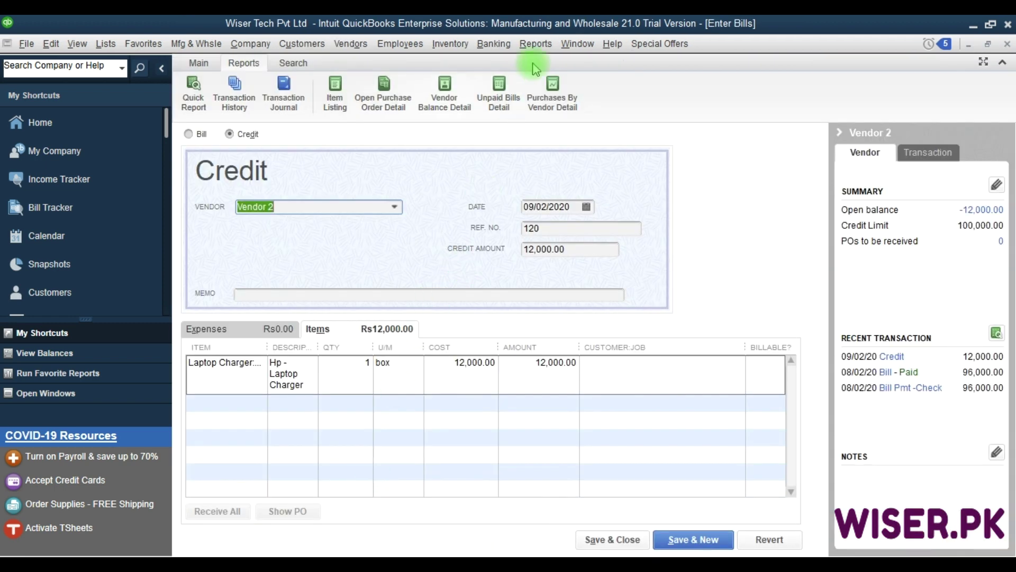
- Open the Trial Balance report and set its date range to All
{"action": "left_click", "coordinate": [536, 45]}
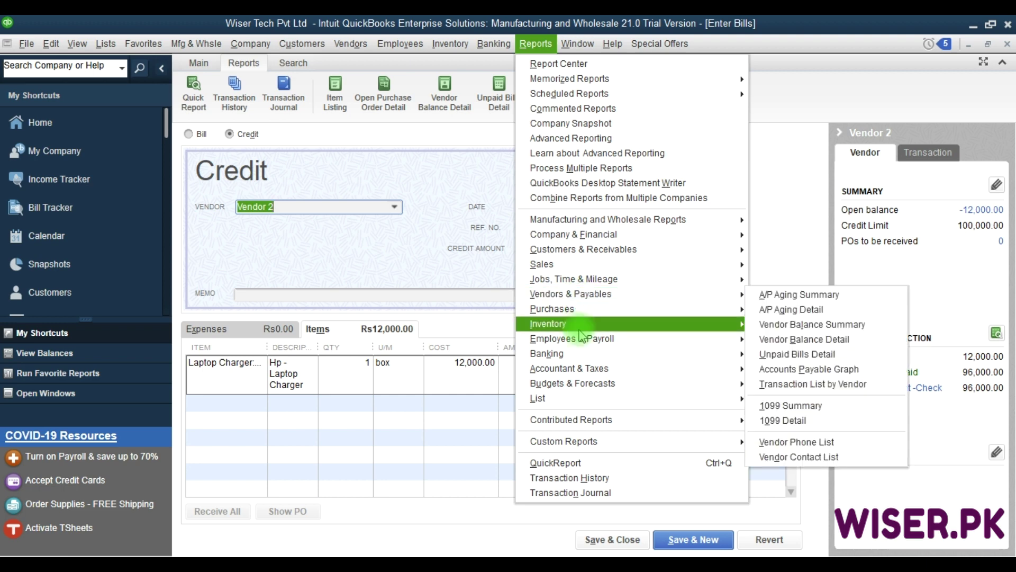
{"action": "mouse_move", "coordinate": [581, 370]}
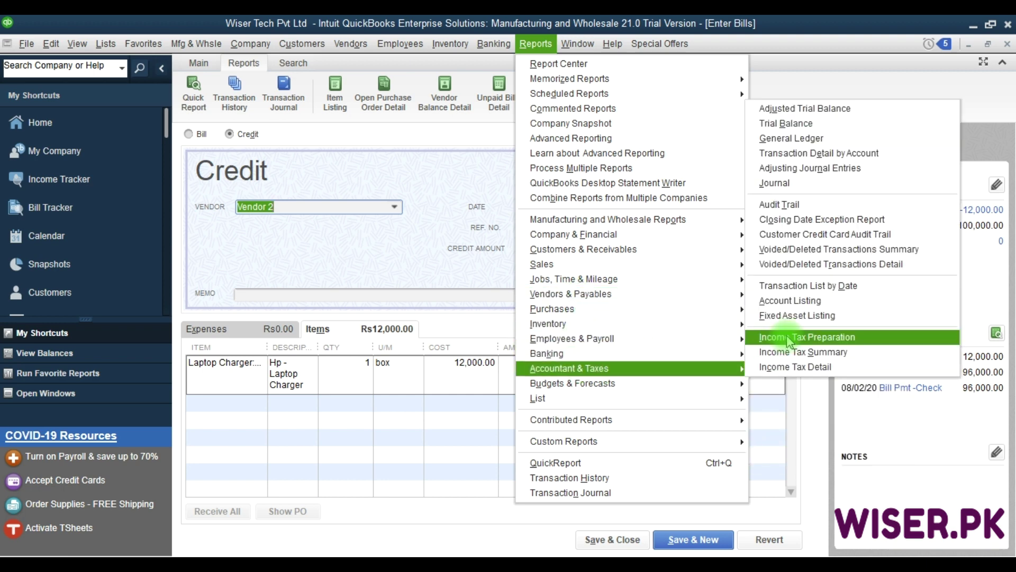
{"action": "left_click", "coordinate": [818, 124]}
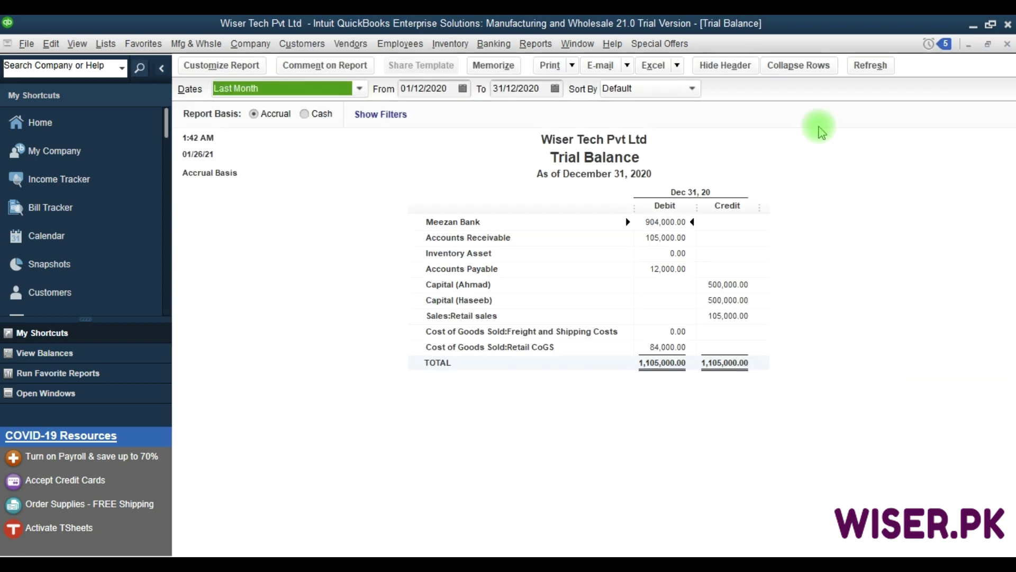
{"action": "key", "text": "F9"}
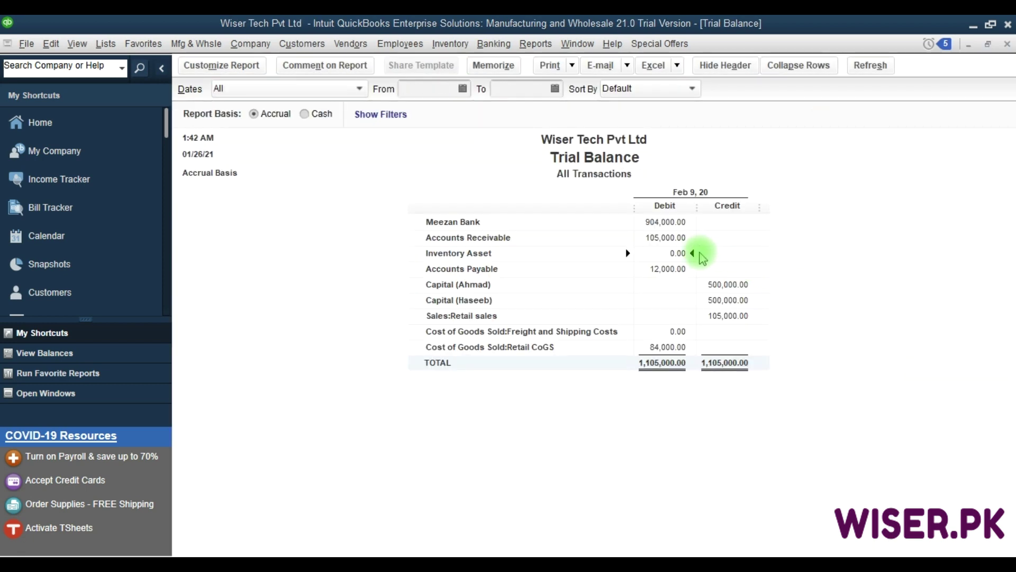